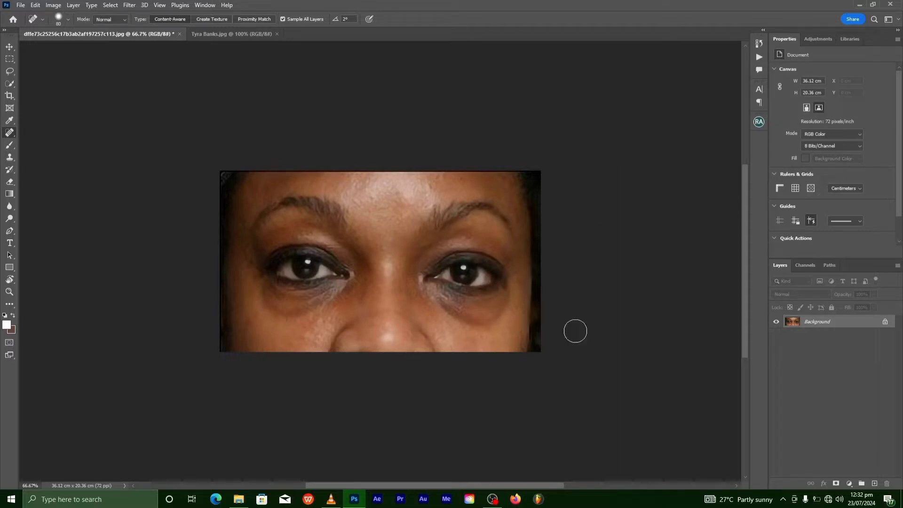
Create a new action set named My Actions
key("ctrl+j")
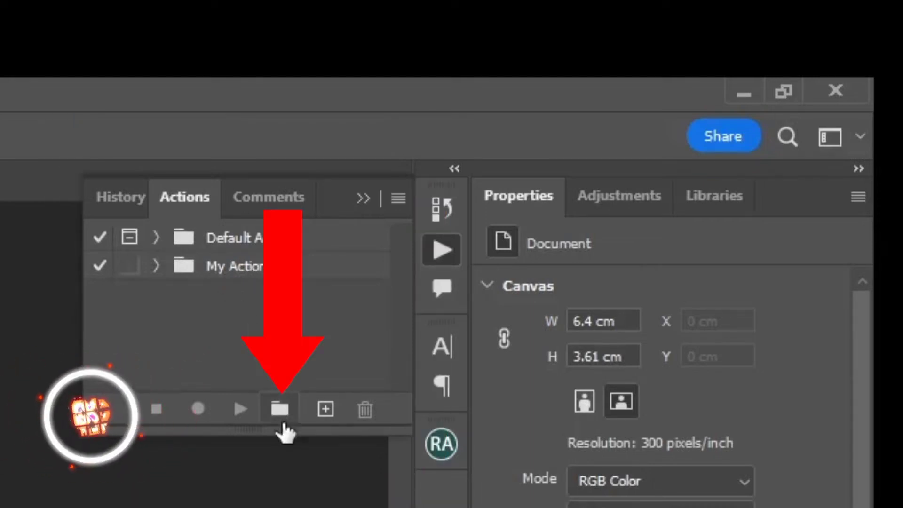
left_click(282, 421)
type("My Actions")
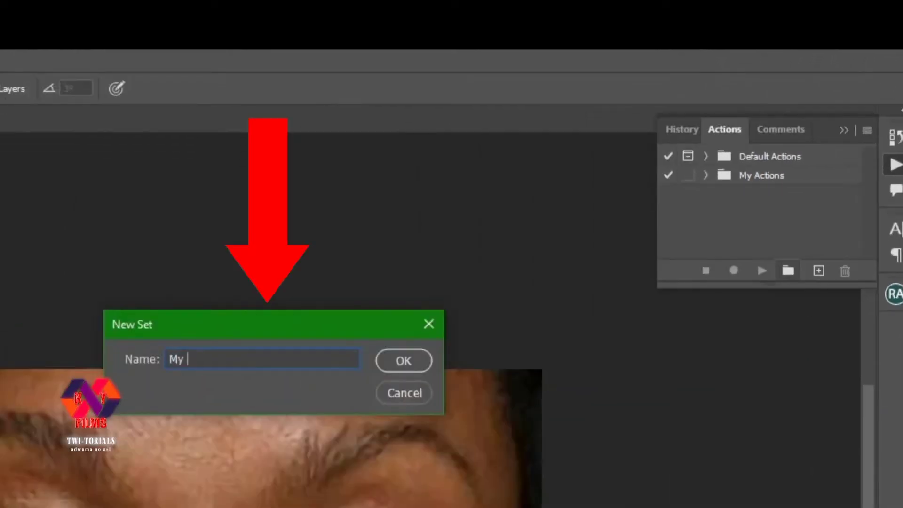
key("Return")
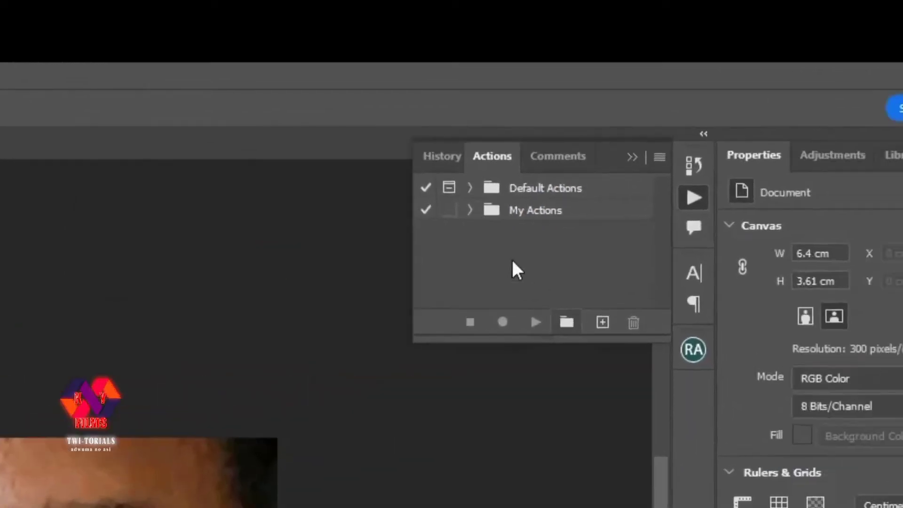
Start recording a new action named Eye bags in the Default Actions set, and stop the recording
left_click(706, 175)
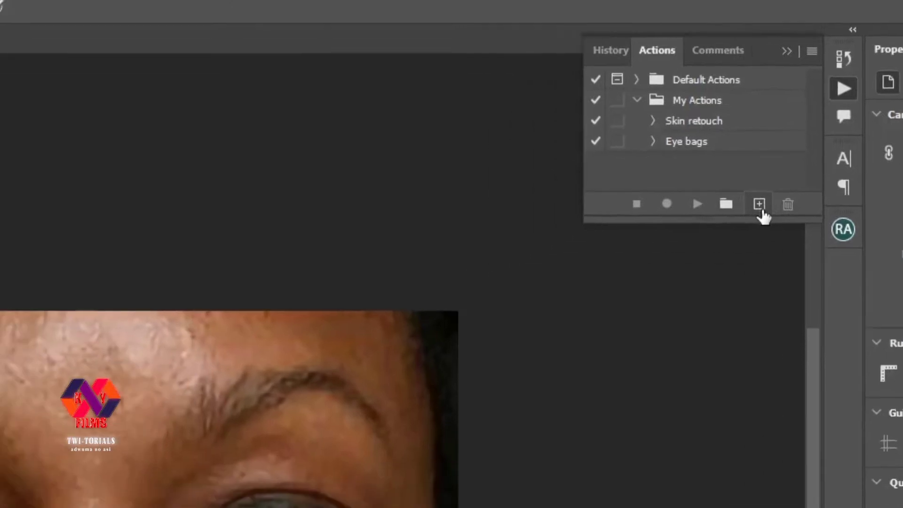
left_click(760, 204)
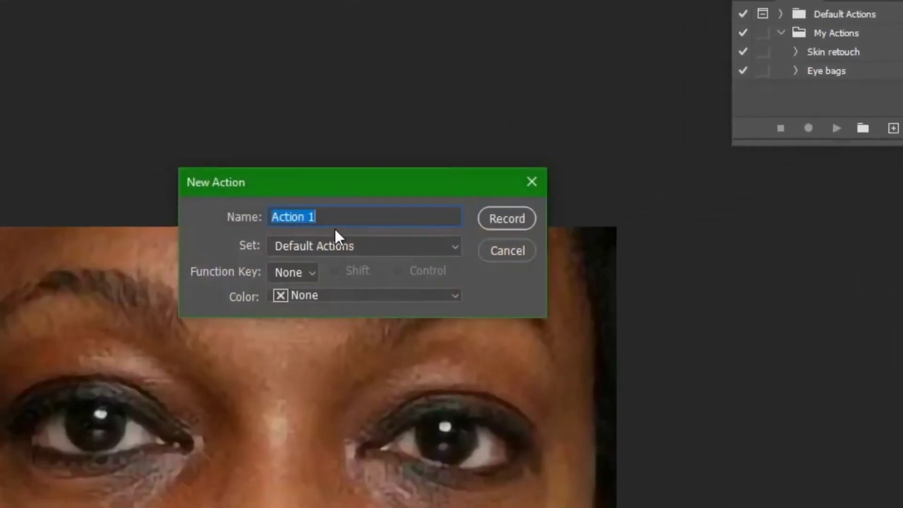
type("Eye bags")
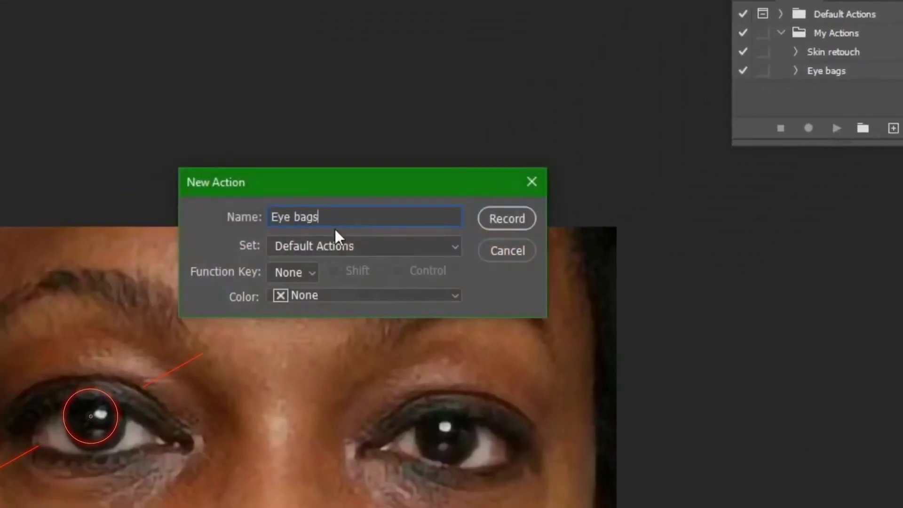
left_click(513, 226)
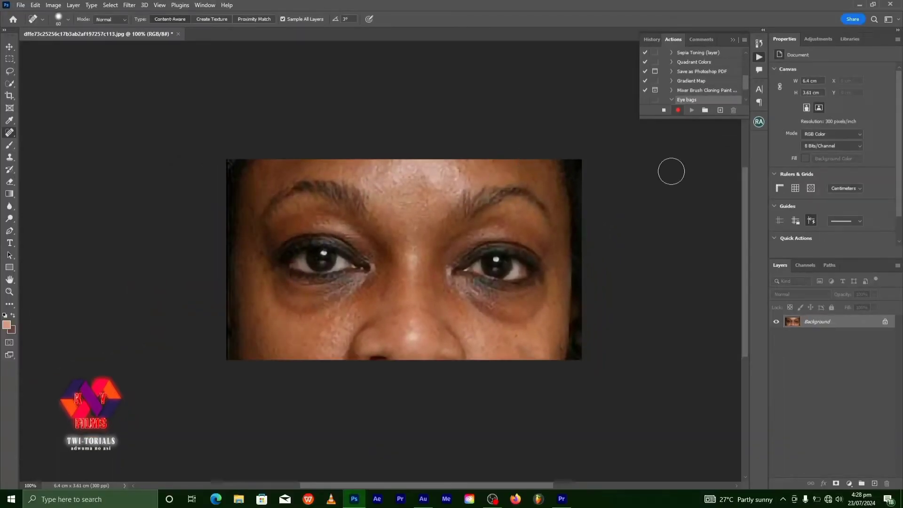
left_click(663, 110)
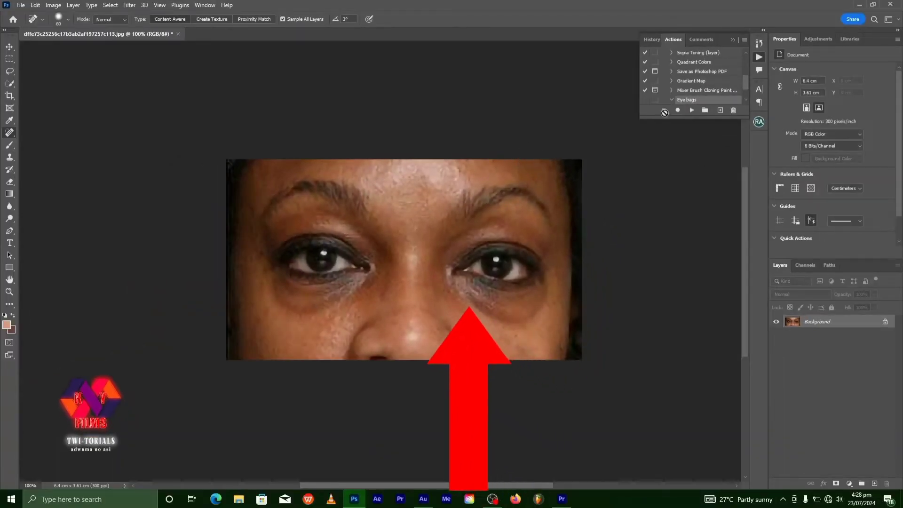
Duplicate the Background layer and desaturate the copy
key("ctrl+j")
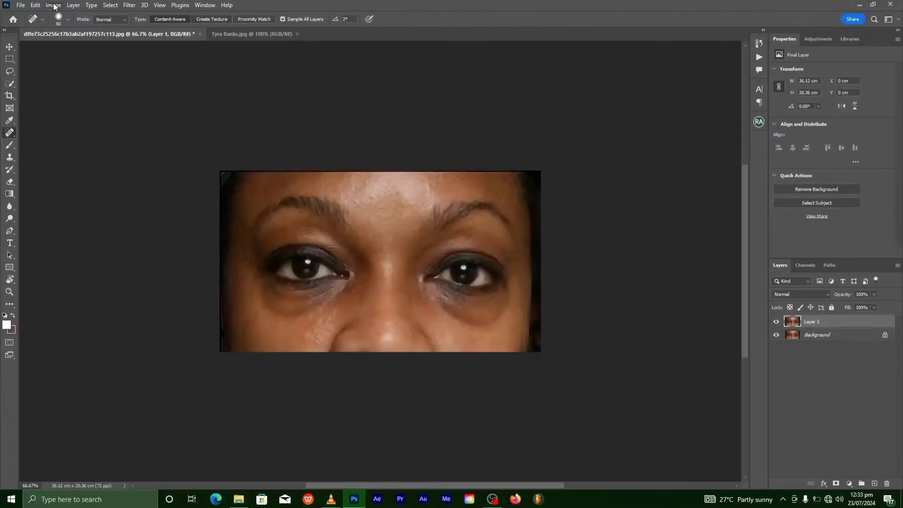
left_click(61, 6)
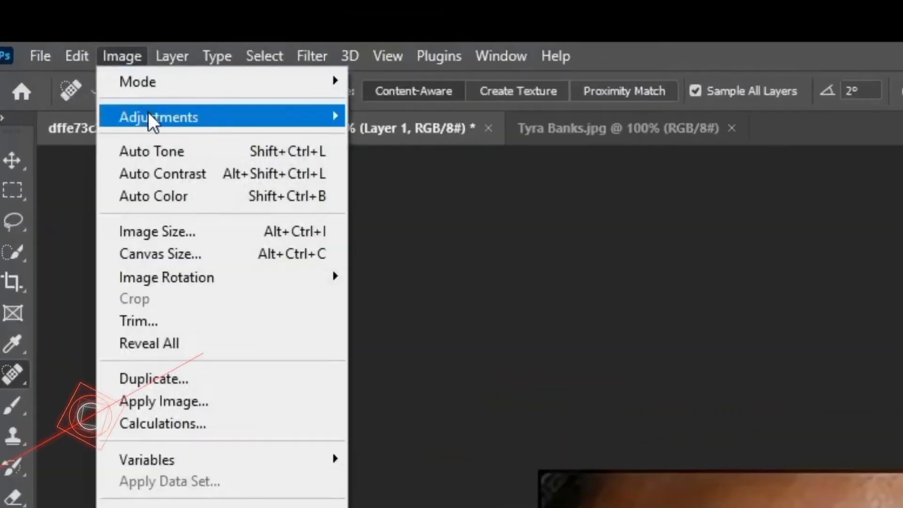
mouse_move(150, 116)
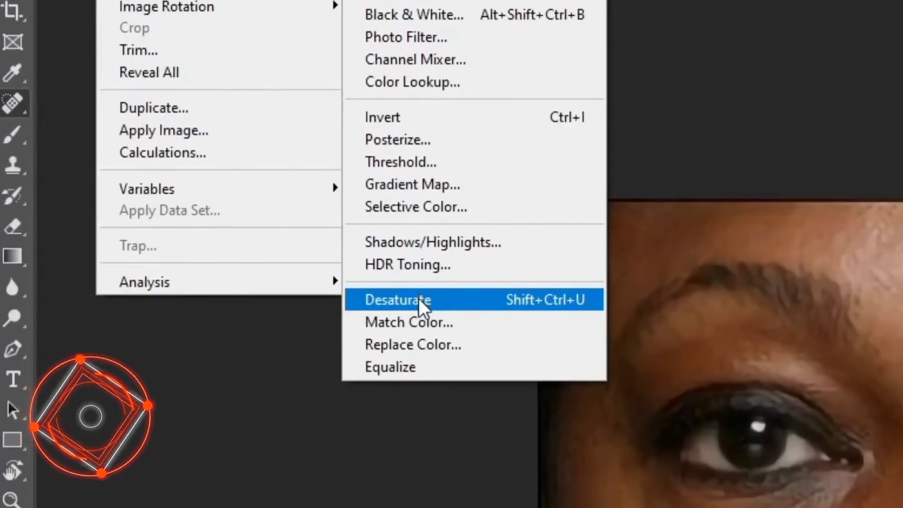
left_click(418, 298)
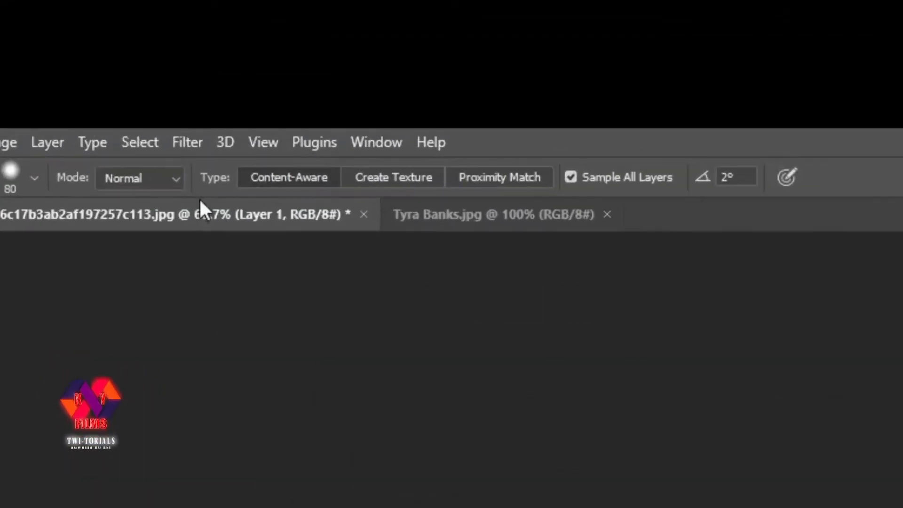
Apply a High Pass filter with a radius of 52 pixels to the desaturated layer and set its blend mode to Overlay
left_click(189, 142)
mouse_move(349, 268)
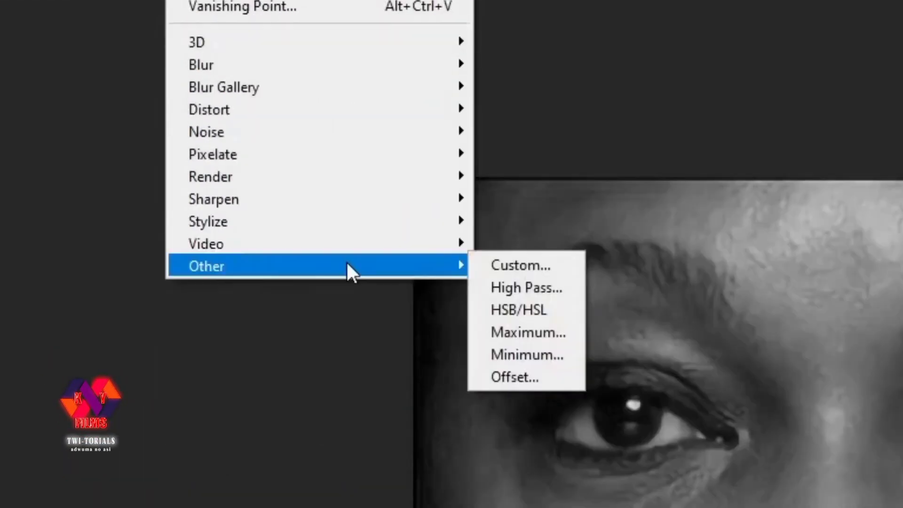
left_click(524, 287)
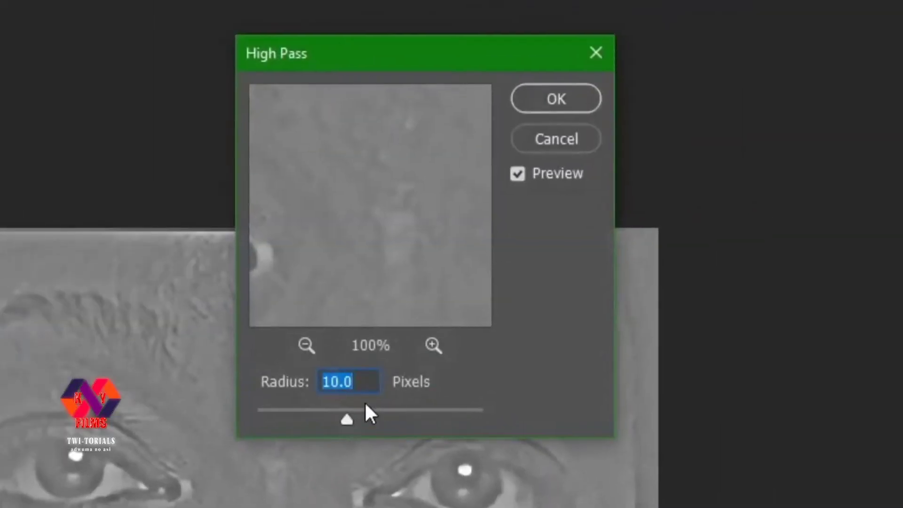
type("50")
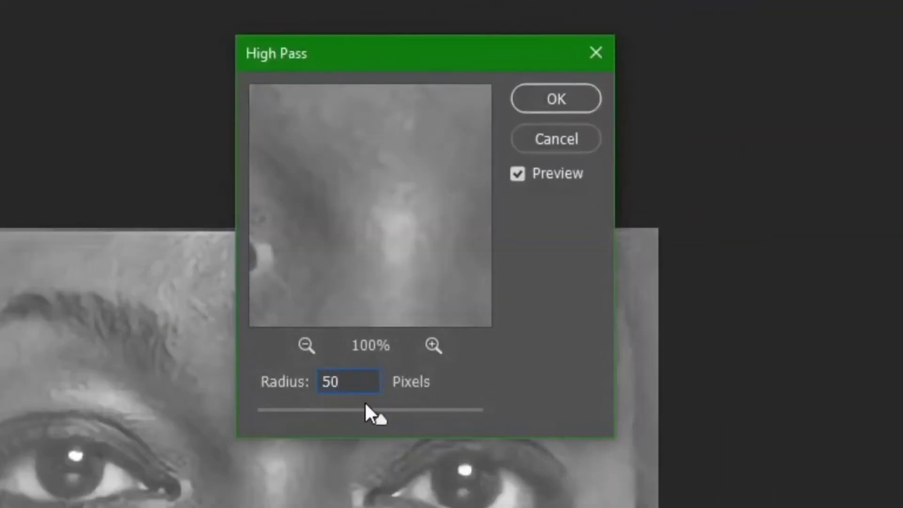
key("BackSpace")
type("2")
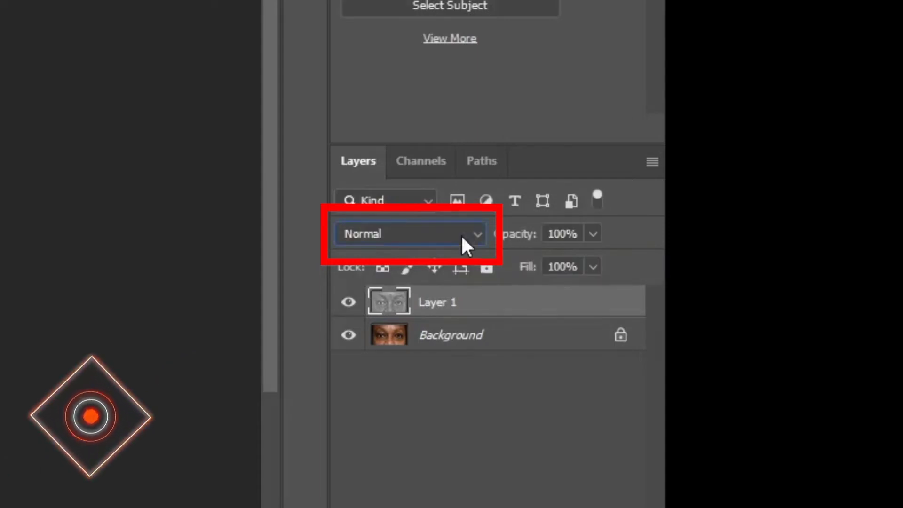
left_click(461, 235)
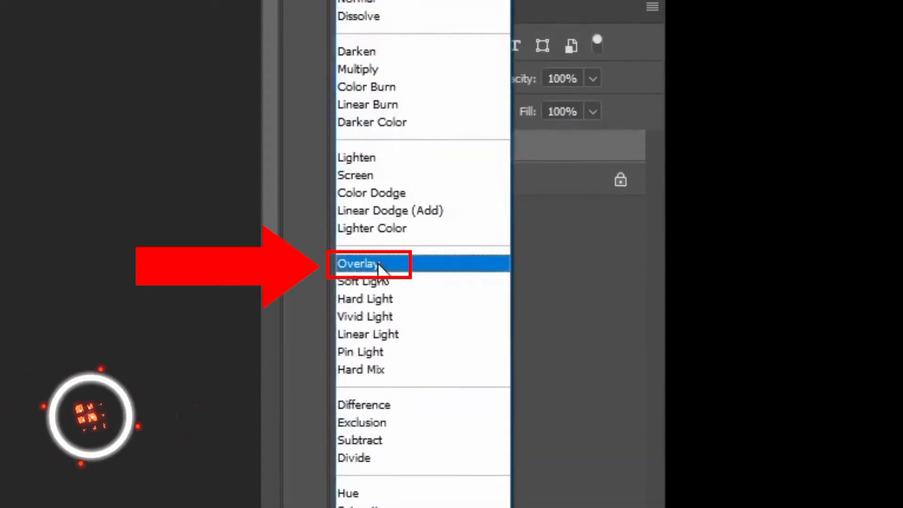
left_click(376, 264)
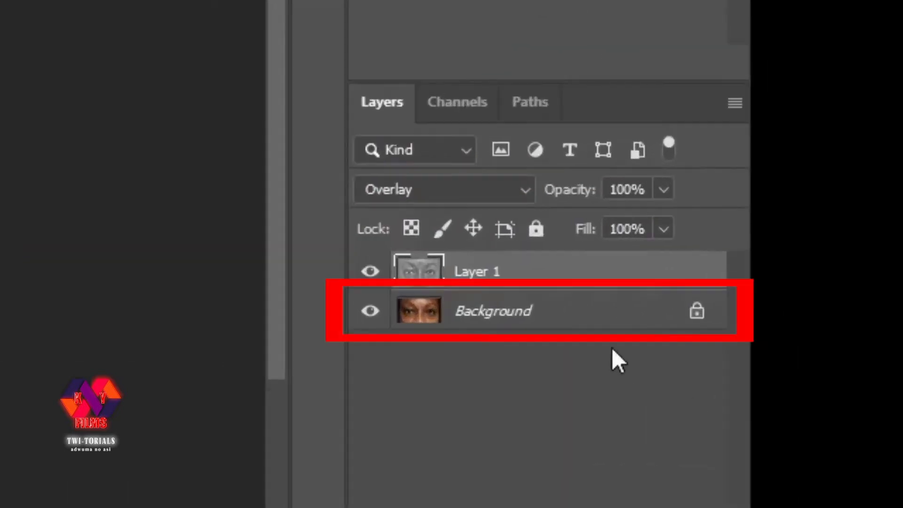
Clip Layer 1 to a new empty layer above the Background and stop recording the action
left_click(851, 335)
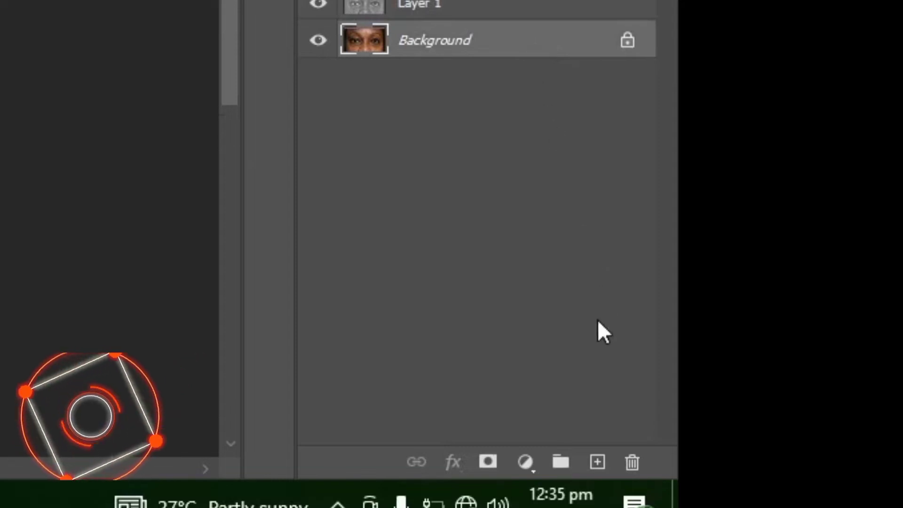
left_click(599, 463)
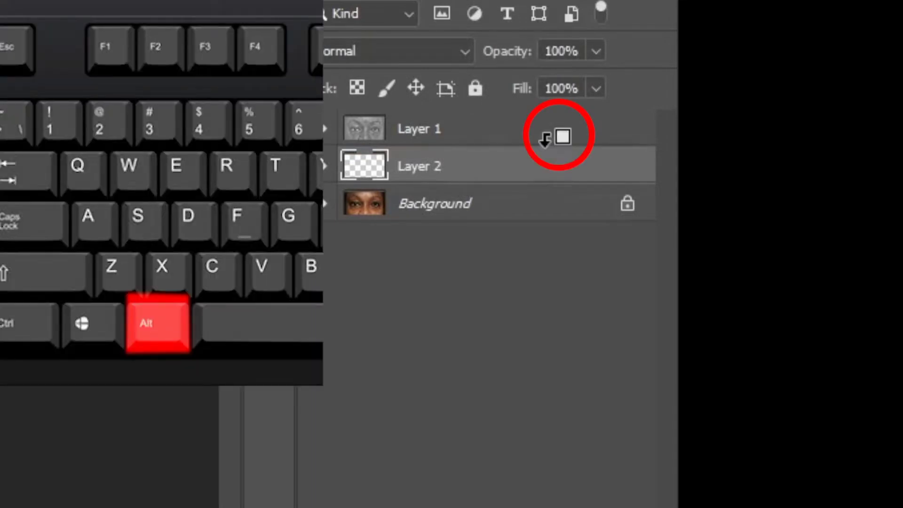
left_click(545, 139, "alt")
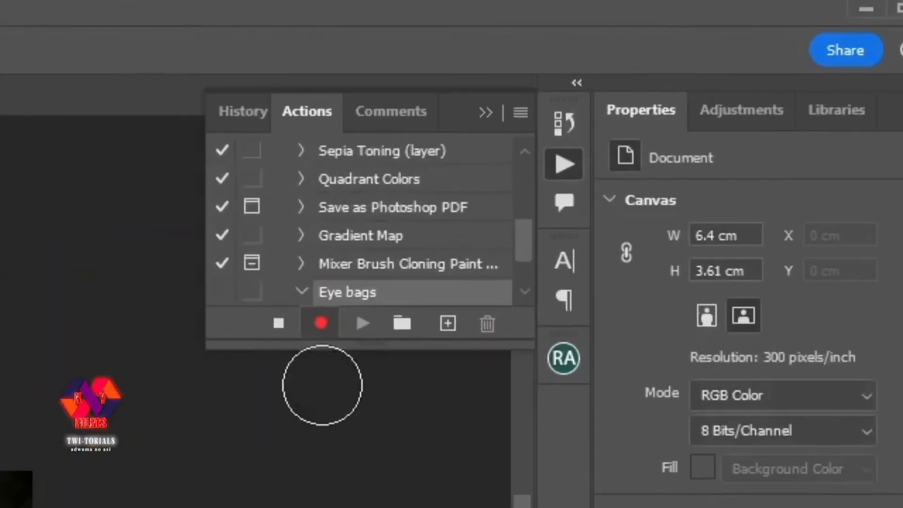
left_click(276, 324)
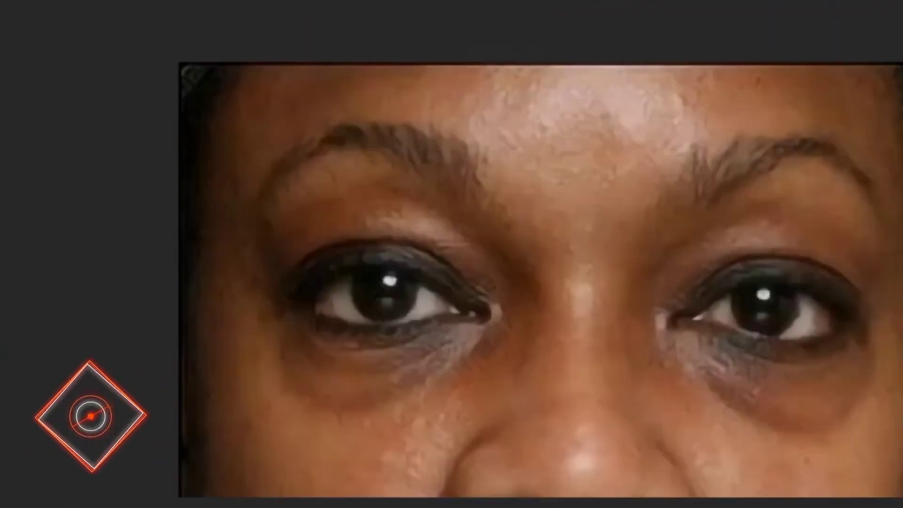
Set the foreground color to a brown skin tone sampled from the cheek below the eye
left_click(208, 254)
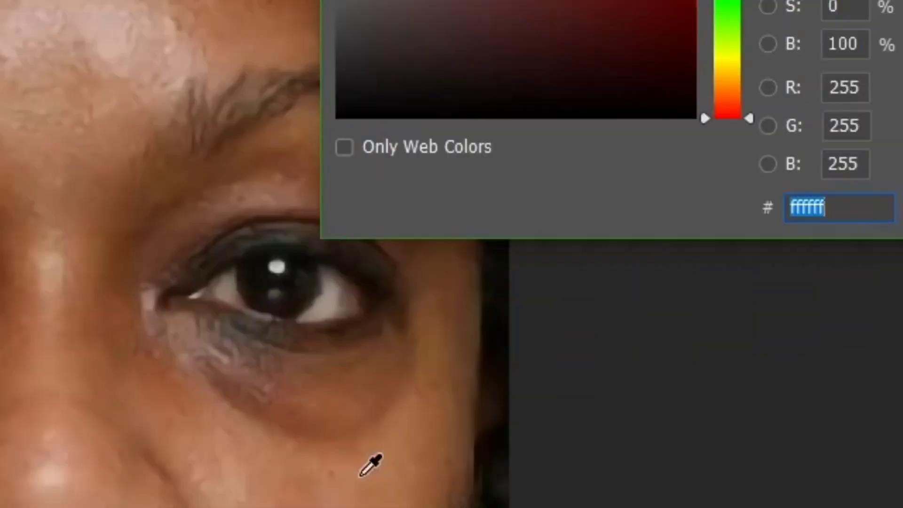
left_click(488, 322)
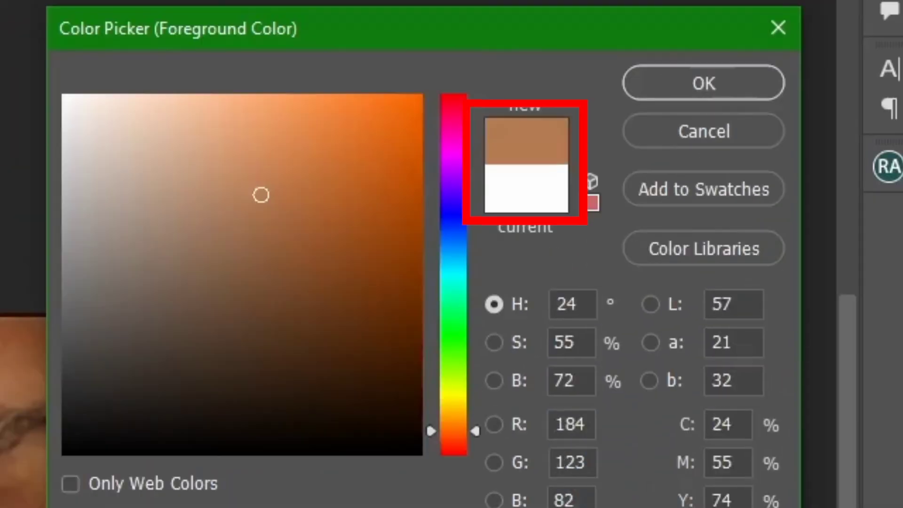
left_click(701, 82)
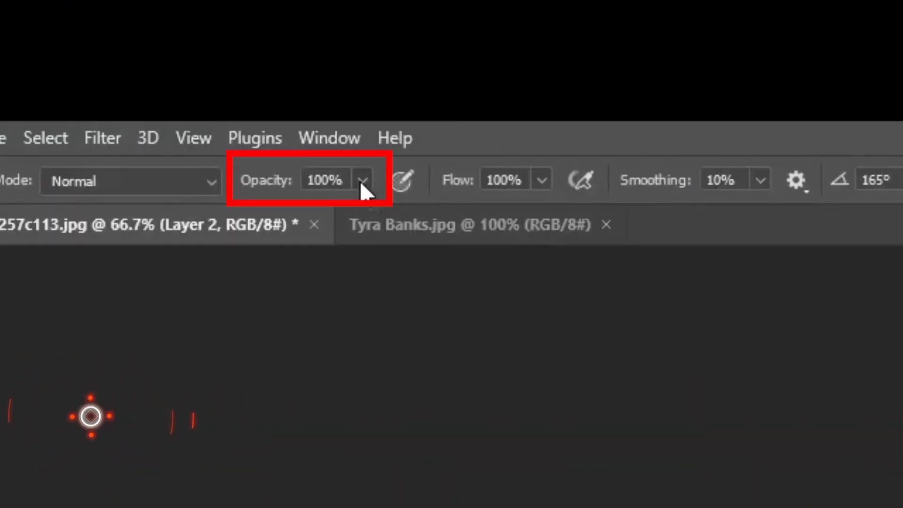
Set the brush opacity to 40%
left_click(361, 181)
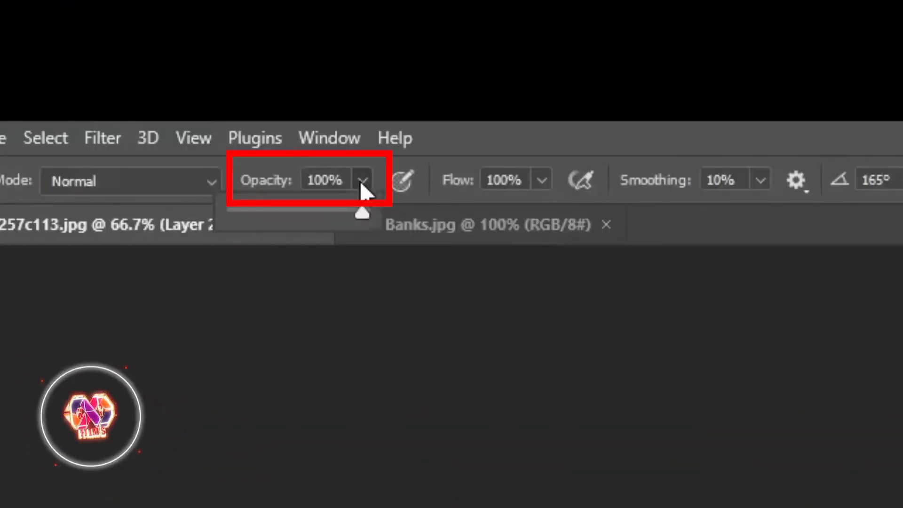
left_click_drag(359, 208, 285, 206)
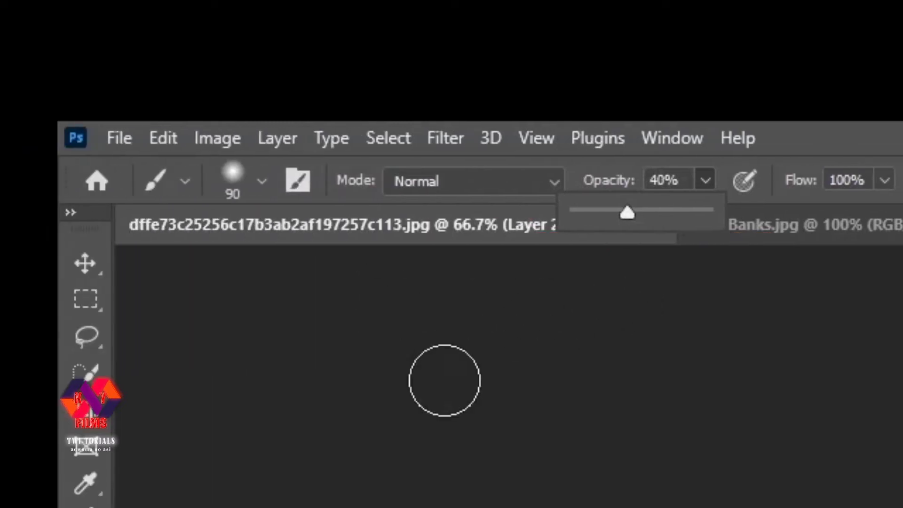
left_click(262, 182)
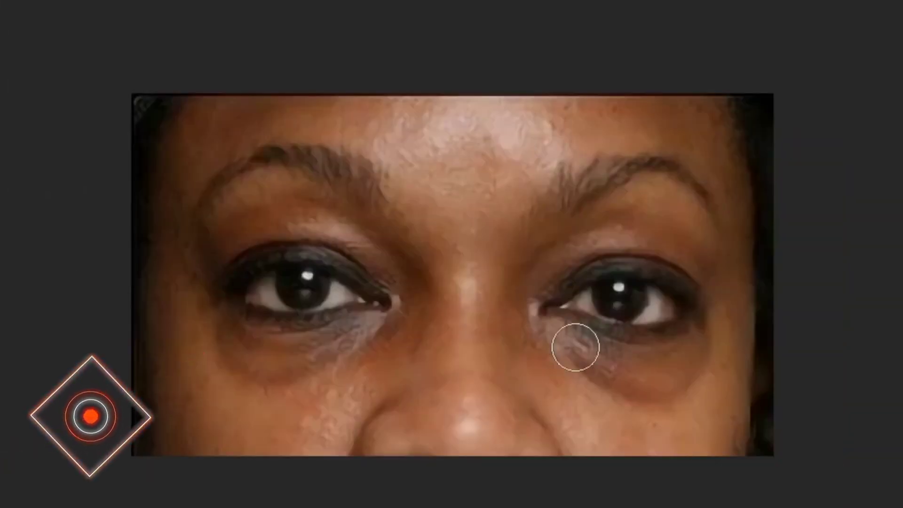
Paint the sampled skin tone over the dark areas beneath both eyes and around the eyelid on Layer 2
mouse_move(575, 347)
left_mouse_down()
mouse_move(610, 384)
mouse_move(571, 364)
mouse_move(671, 374)
mouse_move(560, 349)
mouse_move(617, 367)
mouse_move(589, 384)
left_mouse_up()
left_click_drag(366, 346, 362, 343)
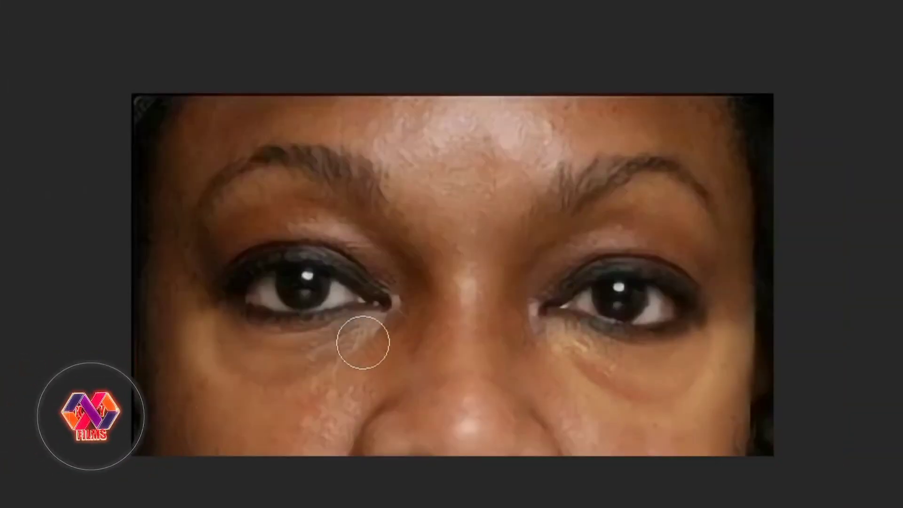
mouse_move(407, 274)
left_mouse_down()
mouse_move(305, 218)
mouse_move(206, 282)
left_mouse_up()
left_click(266, 175)
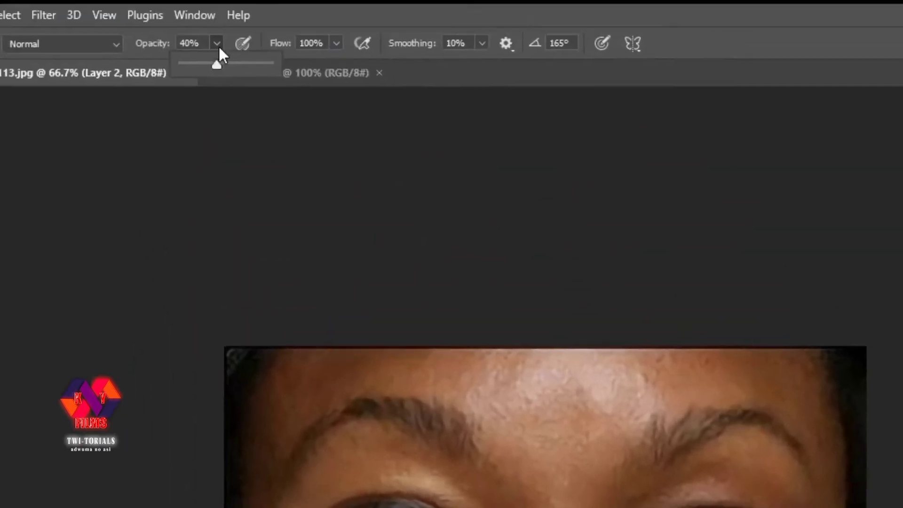
left_click(248, 196)
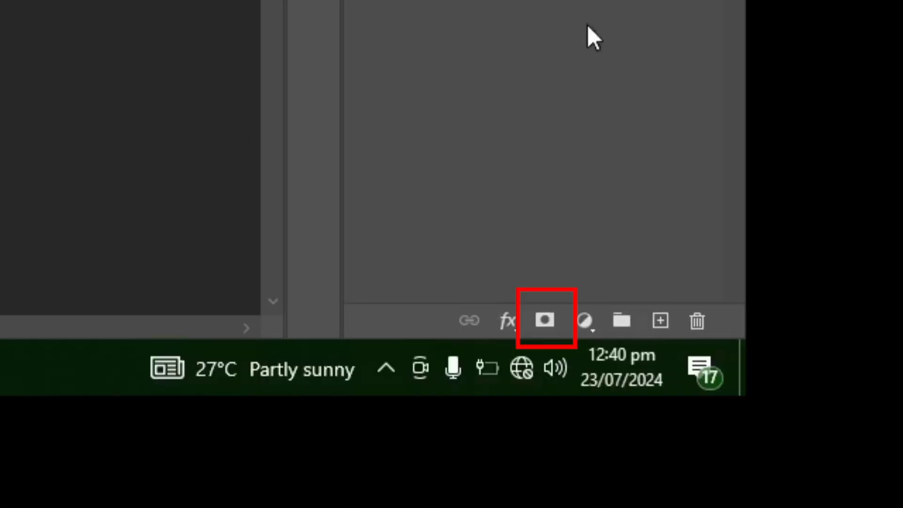
Add a layer mask to the painted layer and ready a smaller brush with foreground and background colors swapped
left_click(541, 324)
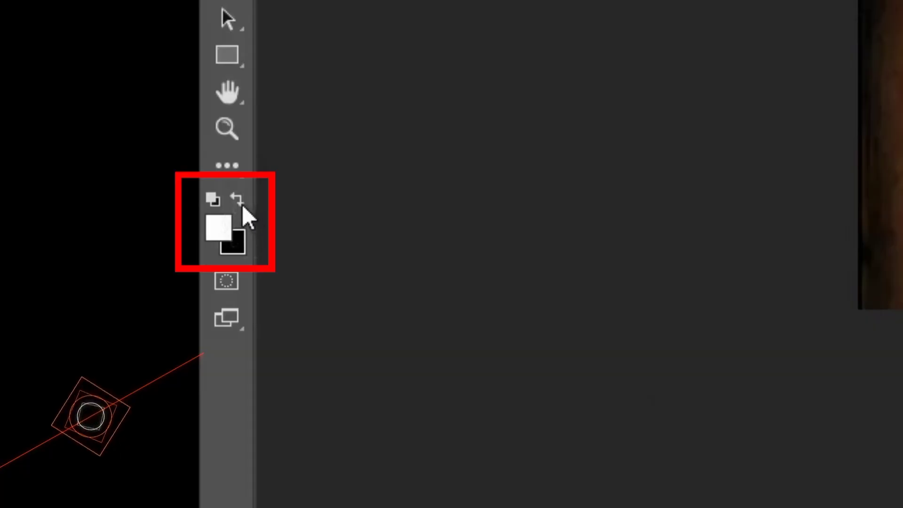
left_click(242, 202)
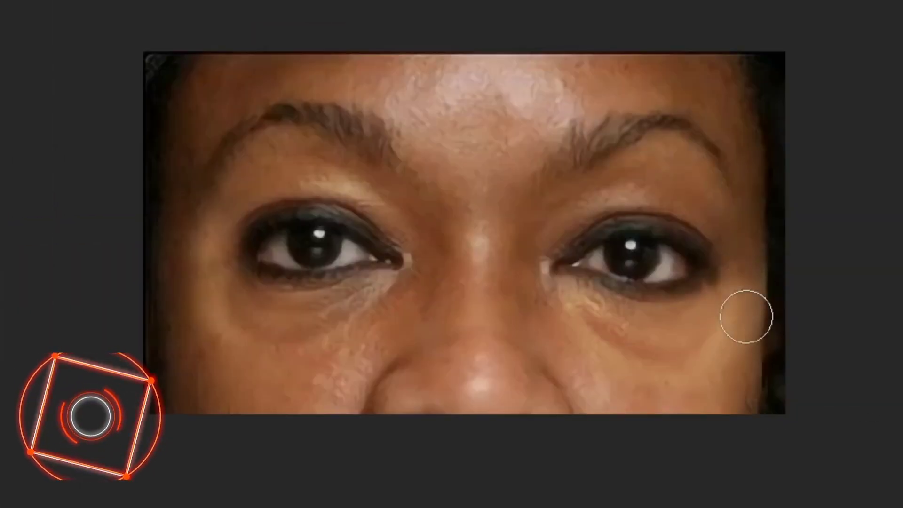
key("bracketleft")
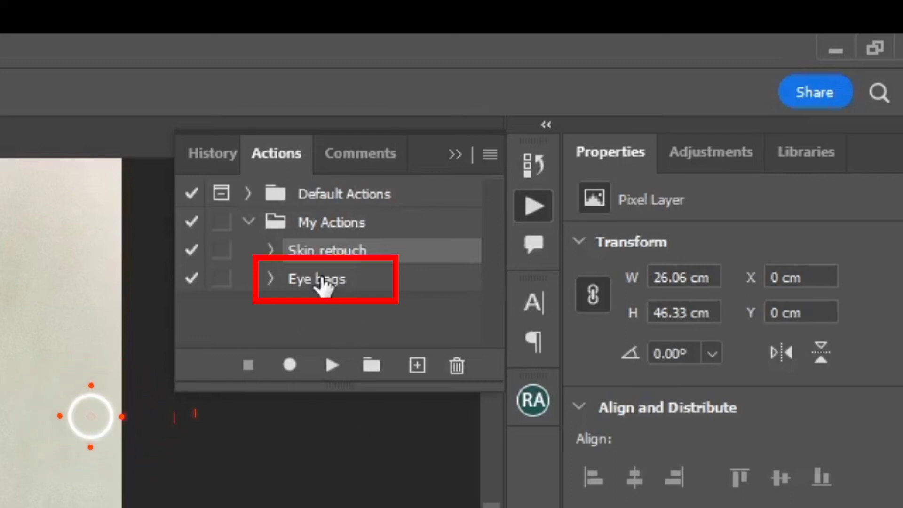
Play the Eye bags action from the My Actions set on the portrait photo
left_click(372, 285)
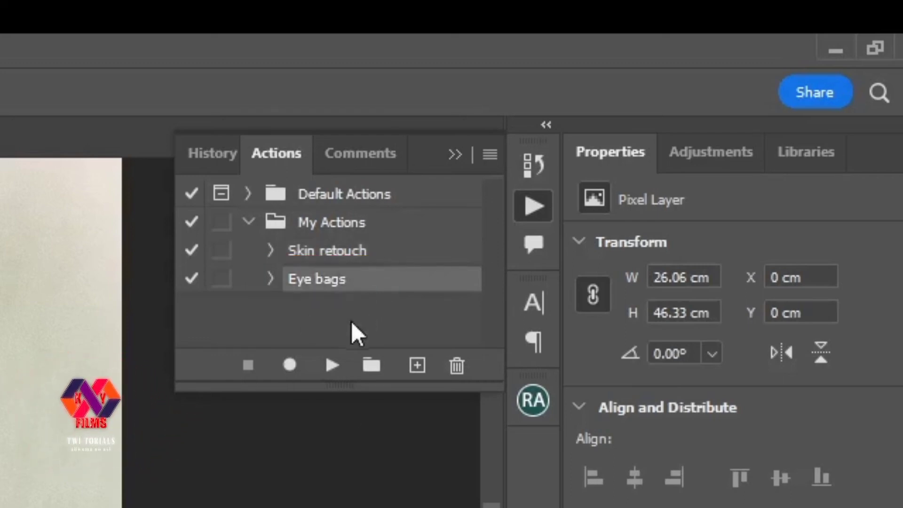
left_click(331, 371)
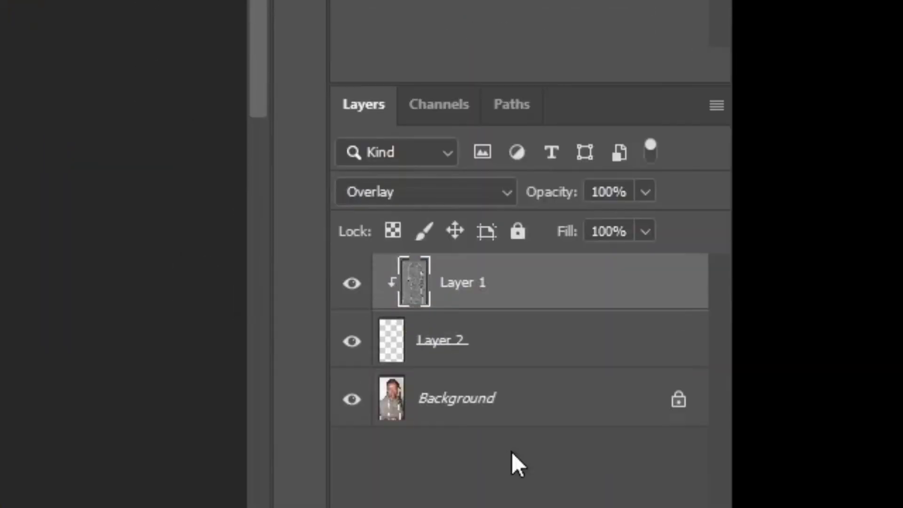
Sample a skin tone below the eye as the foreground color for Layer 2 and set that layer's opacity to 70%
left_click(553, 357)
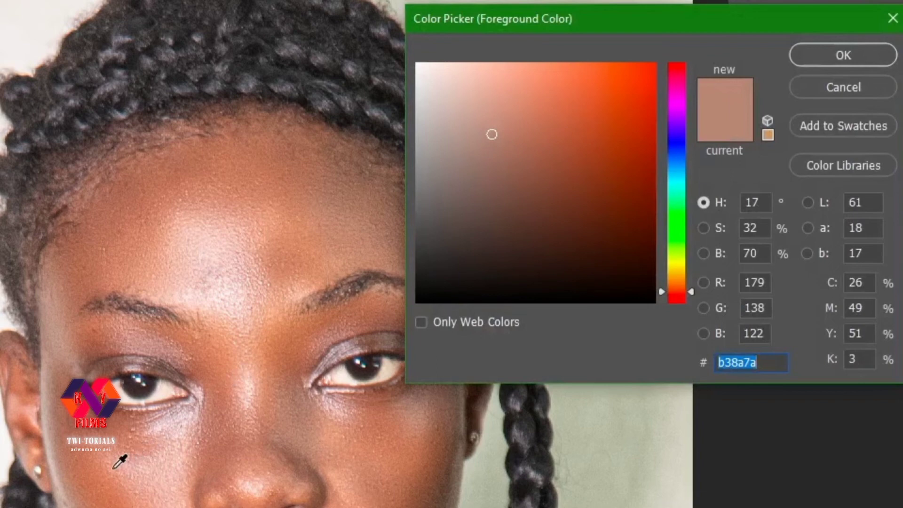
left_click(114, 468)
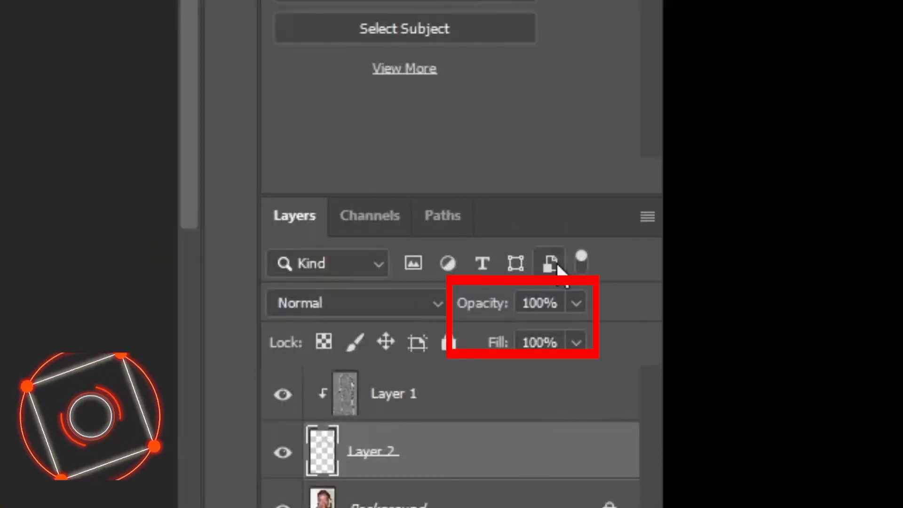
left_click(575, 303)
left_click_drag(577, 332, 538, 332)
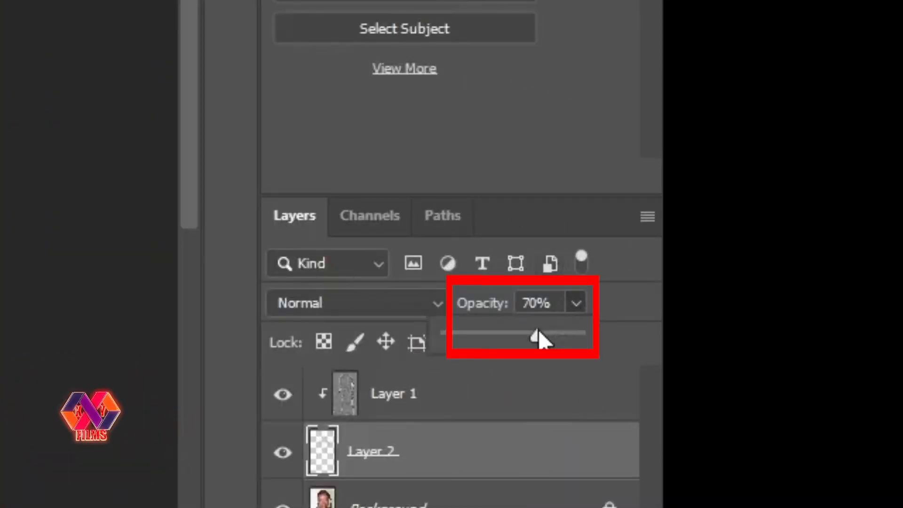